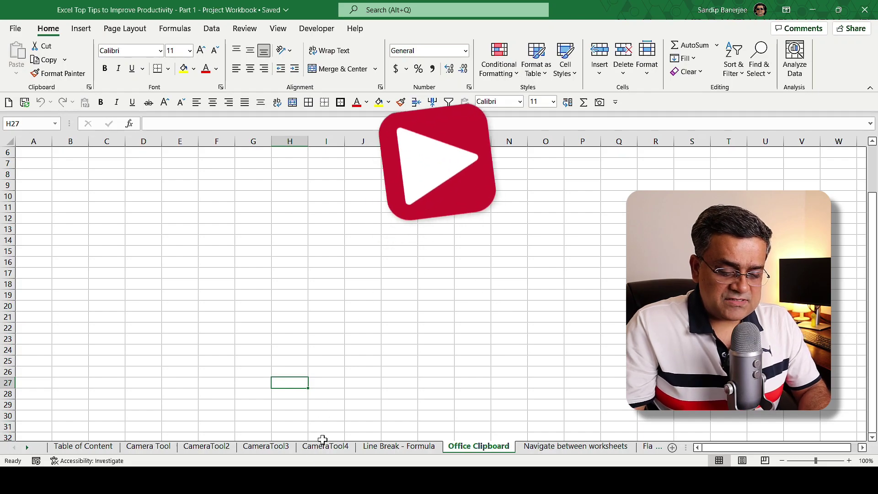
# - Copy the roll 37 row (B9:E9) from CameraTool4 into F8:I8 of the Office Clipboard sheet
pyautogui.click(325, 447)
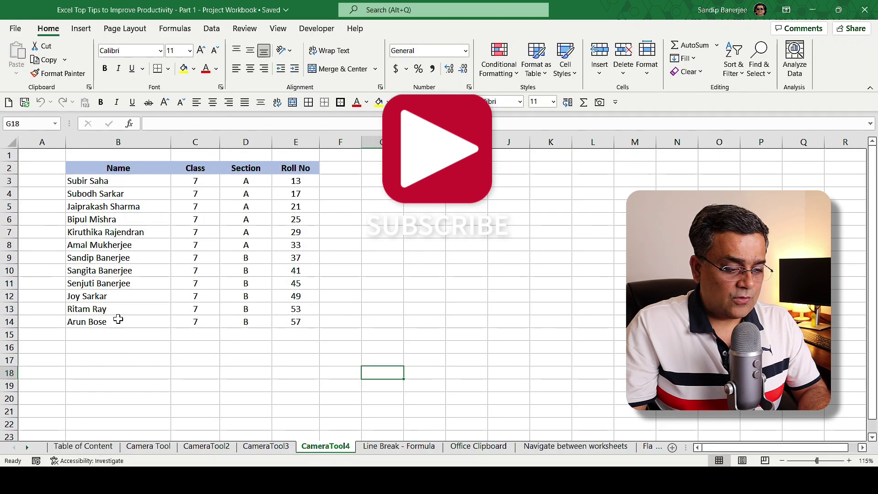
pyautogui.moveTo(92, 258); pyautogui.dragTo(319, 264)
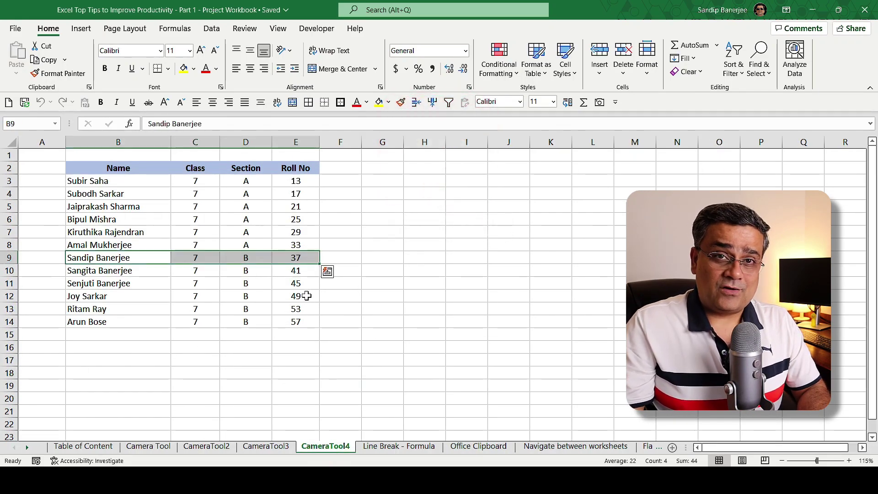
pyautogui.hotkey('ctrl', 'c')
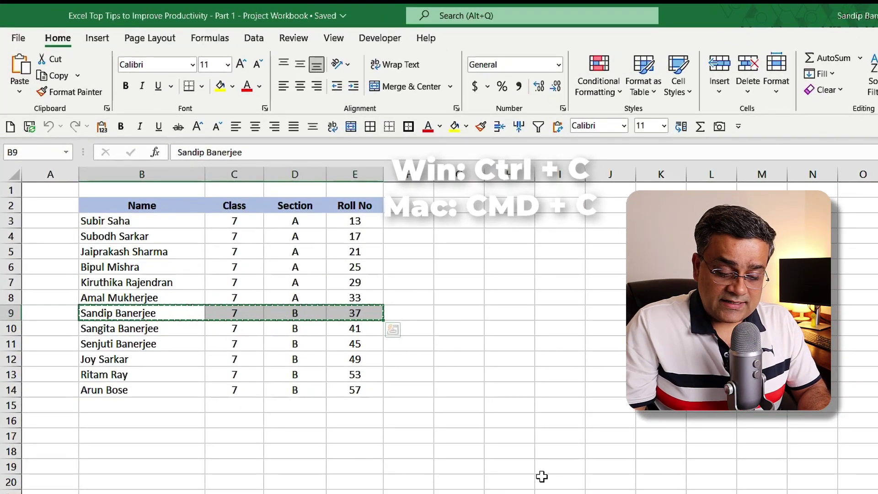
pyautogui.hotkey('ctrl', 'pagedown')
pyautogui.click(274, 220)
pyautogui.hotkey('ctrl', 'v')
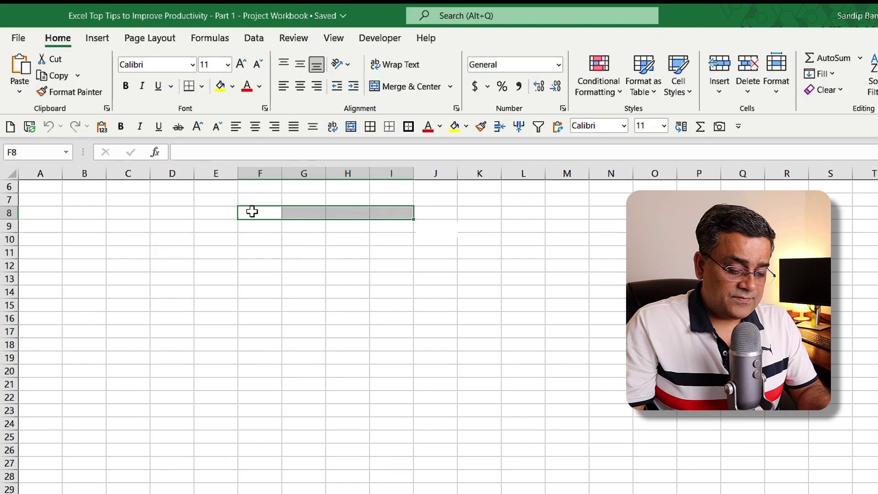
# - Copy the roll 41 row (B10:E10) from CameraTool4 into F9:I9
pyautogui.hotkey('ctrl', 'pageup')
pyautogui.click(88, 377)
pyautogui.moveTo(133, 329); pyautogui.dragTo(355, 328)
pyautogui.hotkey('ctrl', 'c')
pyautogui.hotkey('ctrl', 'pagedown')
pyautogui.click(262, 227)
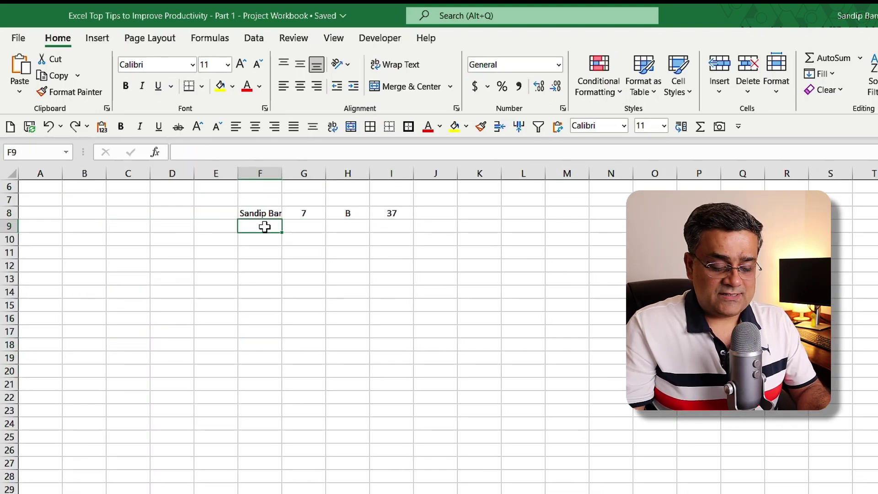
pyautogui.hotkey('ctrl', 'v')
# - Widen column F to fit the names, then copy and re-paste the F8:I8 row
pyautogui.click(260, 252)
pyautogui.moveTo(282, 173); pyautogui.dragTo(326, 173)
pyautogui.click(282, 213)
pyautogui.moveTo(283, 214); pyautogui.dragTo(430, 211)
pyautogui.hotkey('ctrl', 'c')
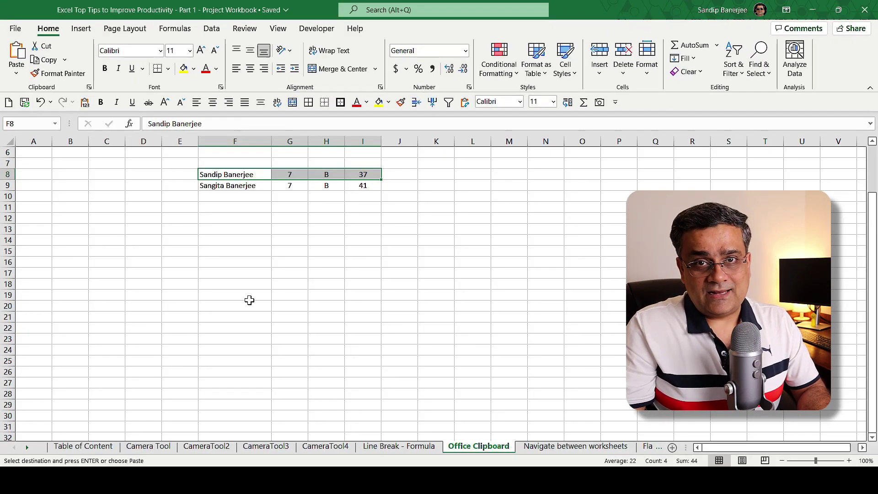
pyautogui.hotkey('ctrl', 'v')
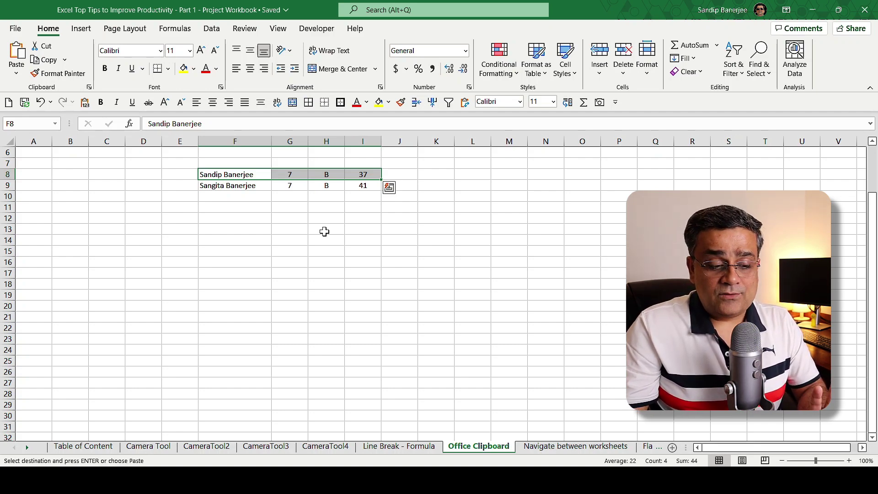
pyautogui.click(325, 231)
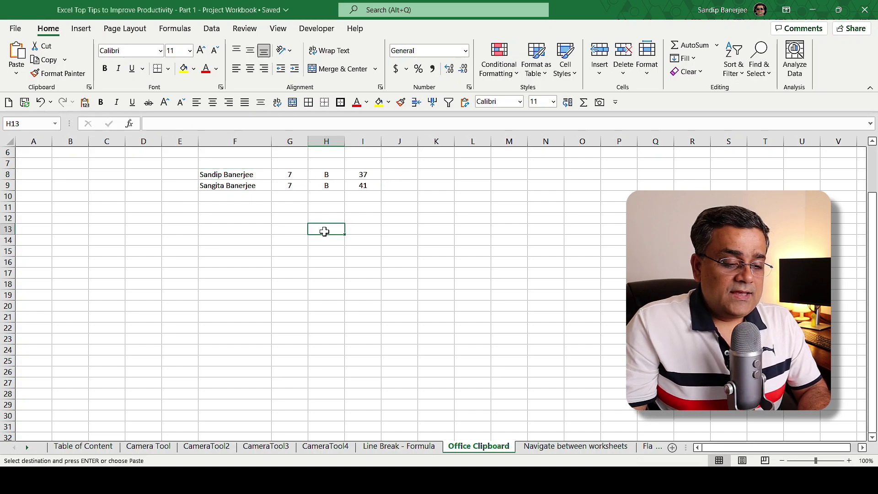
# - Show the Office Clipboard pane from the Home tab, listing only the roll 41 row entry
pyautogui.click(298, 230)
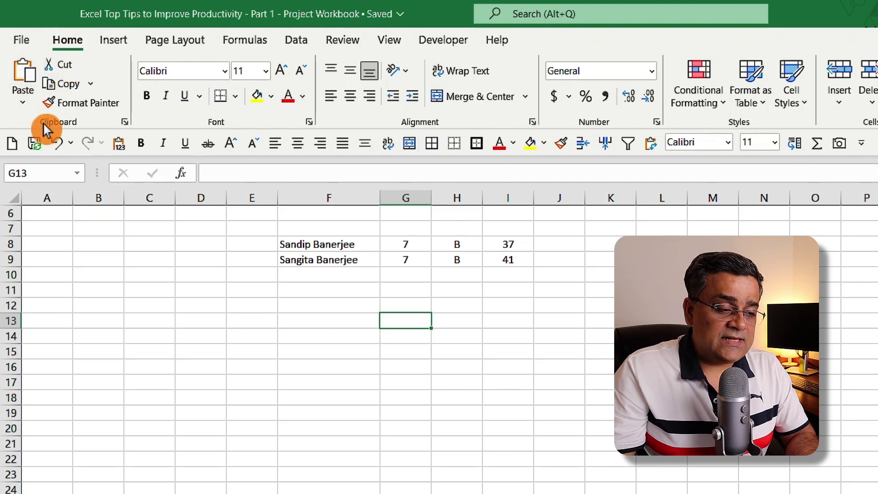
pyautogui.click(124, 124)
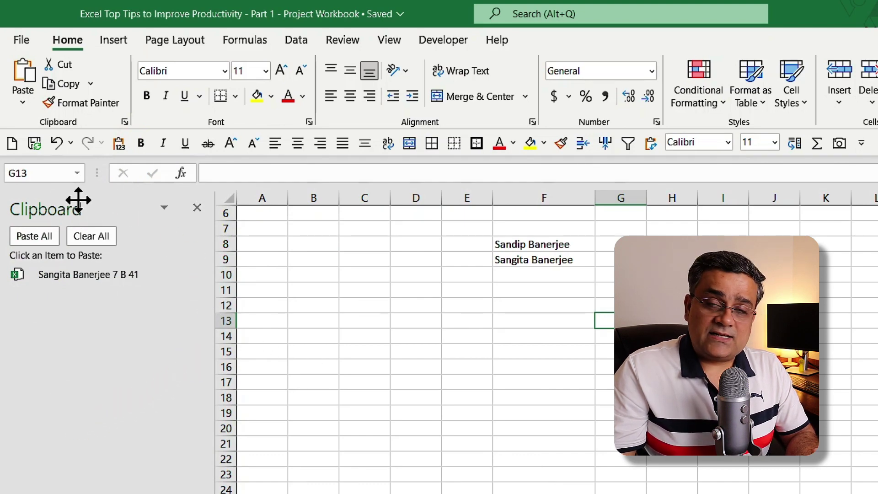
pyautogui.click(77, 275)
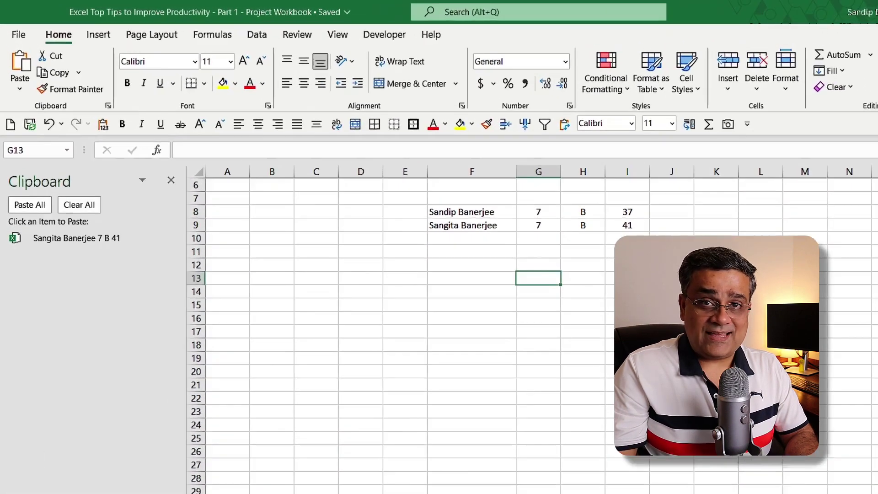
# - Copy the roll 45, 17, 25 and 49 rows (B11, B4, B6, B12 through E) from CameraTool4
pyautogui.click(484, 448)
pyautogui.moveTo(302, 355); pyautogui.dragTo(584, 358)
pyautogui.hotkey('ctrl', 'c')
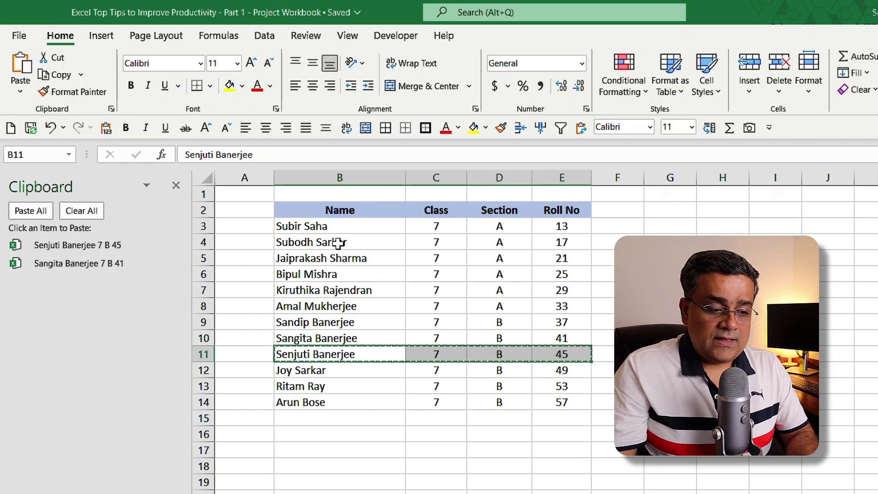
pyautogui.moveTo(337, 243); pyautogui.dragTo(561, 241)
pyautogui.hotkey('ctrl', 'c')
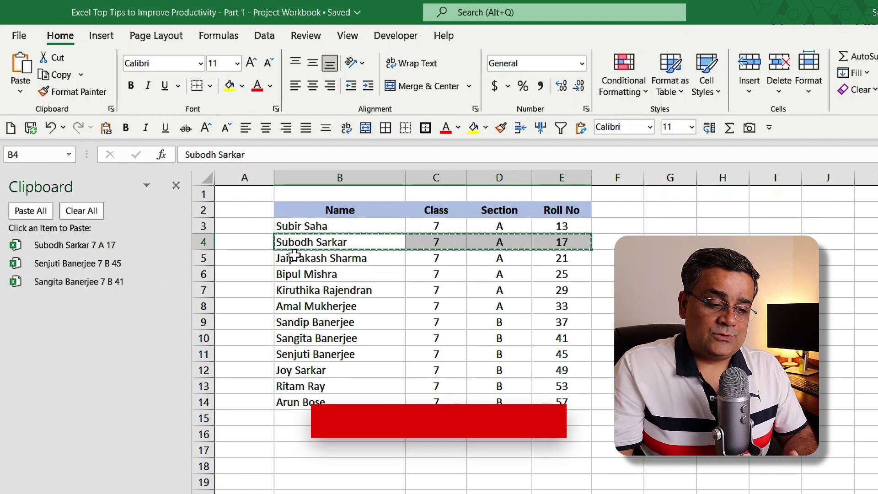
pyautogui.moveTo(319, 274); pyautogui.dragTo(556, 274)
pyautogui.hotkey('ctrl', 'c')
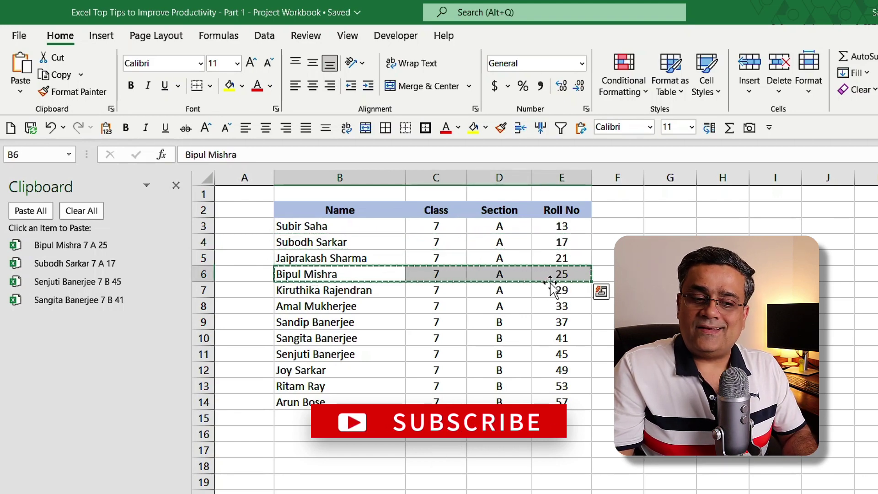
pyautogui.moveTo(329, 370); pyautogui.dragTo(551, 368)
pyautogui.hotkey('ctrl', 'c')
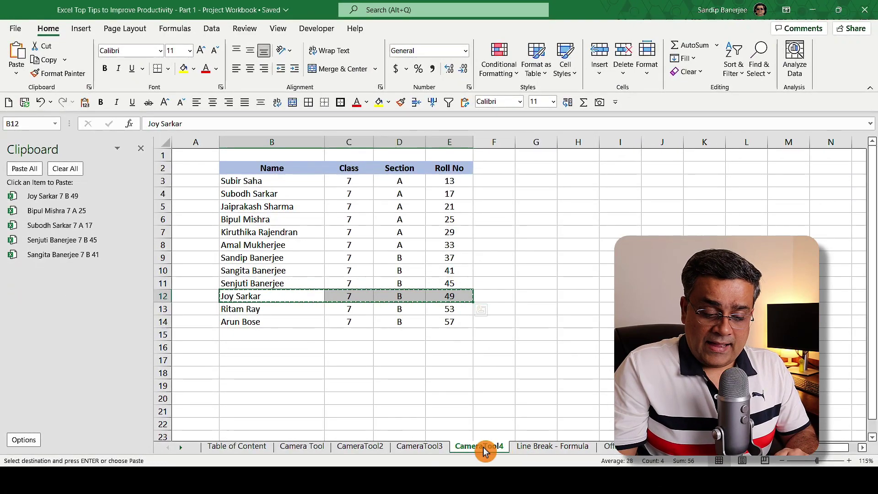
# - Paste only the roll 49 clipboard item at F13, then undo that paste
pyautogui.click(610, 447)
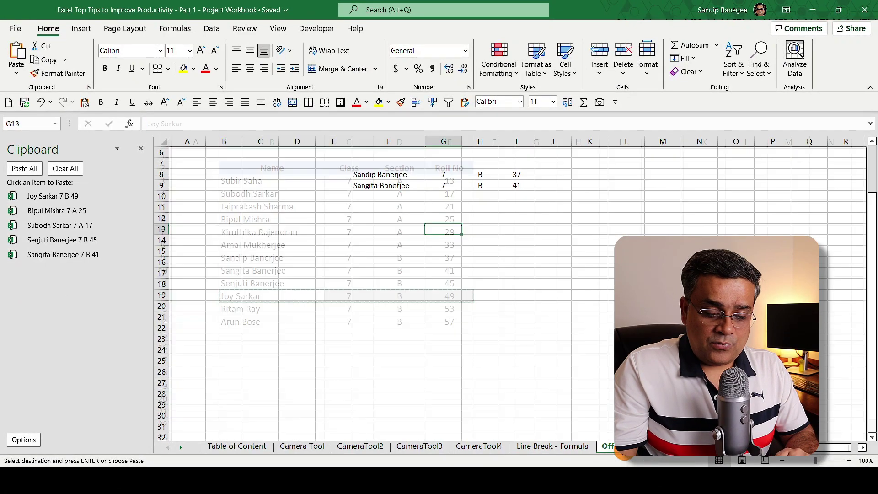
pyautogui.click(372, 231)
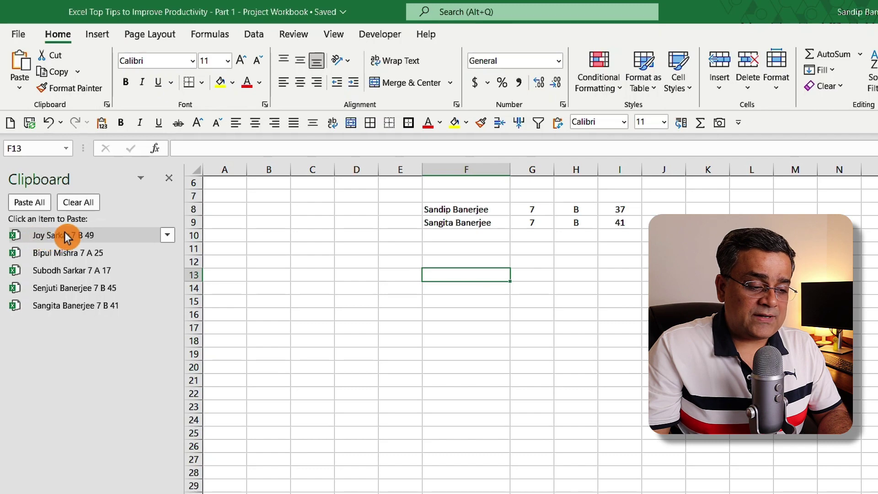
pyautogui.click(169, 234)
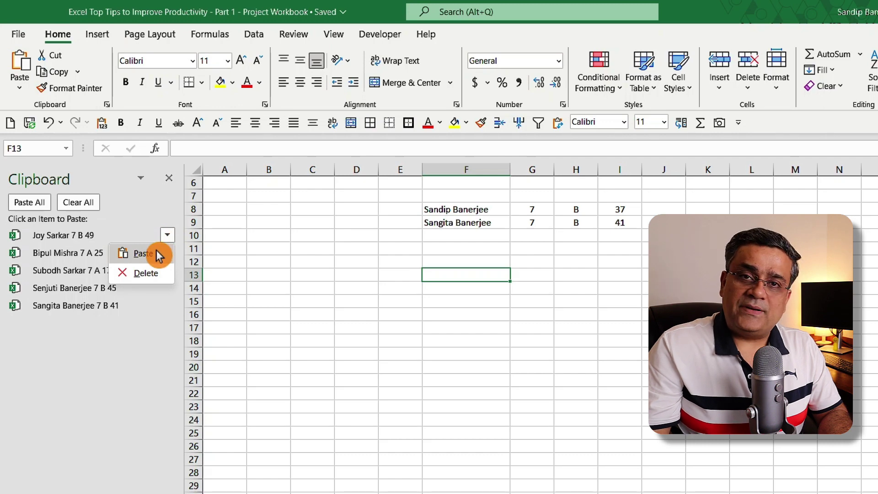
pyautogui.click(155, 251)
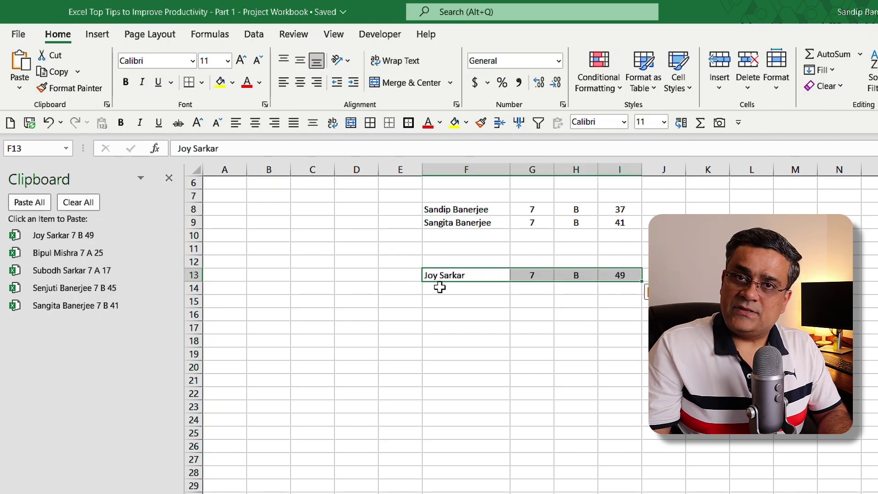
pyautogui.hotkey('ctrl', 'z')
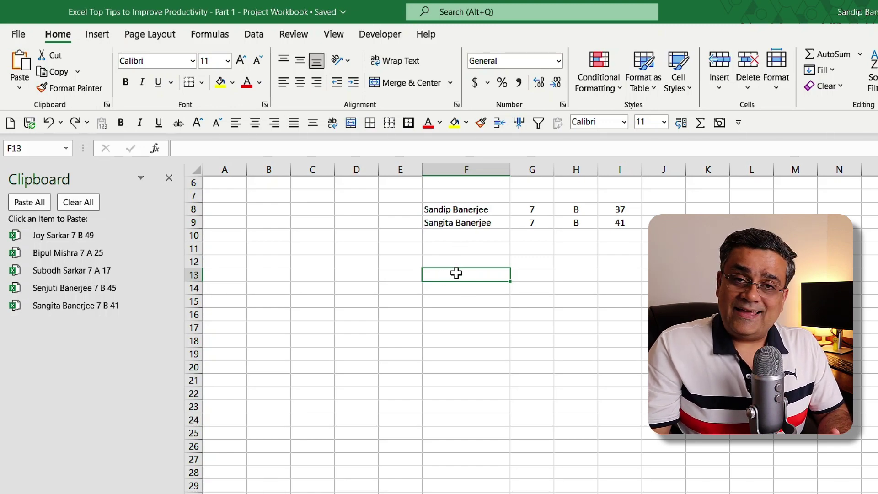
# - Use Paste All at F13 to place rolls 41, 45, 17, 25 and 49 in F13:I17
pyautogui.click(33, 204)
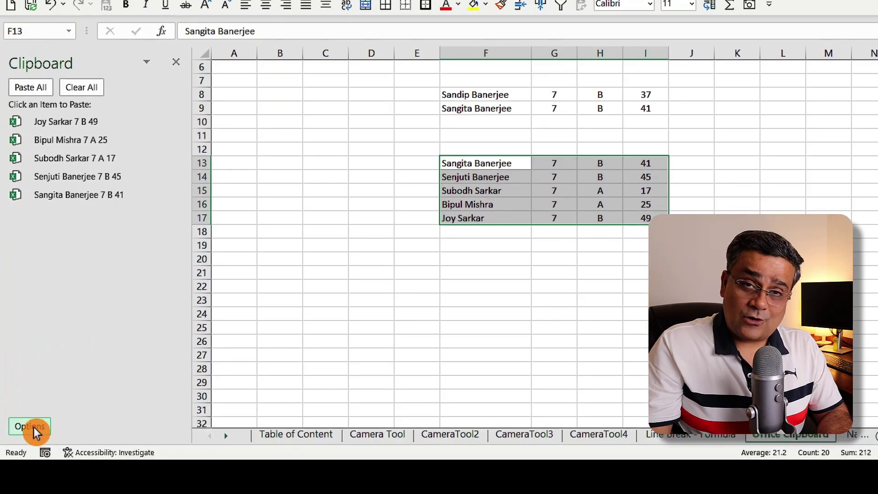
# - Enable 'Show Office Clipboard When Ctrl+C Pressed Twice', close the pane, and reopen it by double-copying empty D22
pyautogui.click(35, 430)
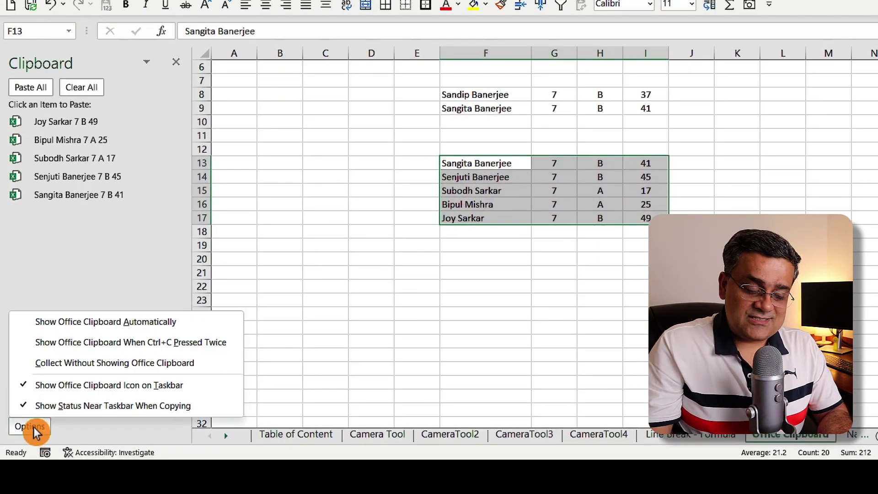
pyautogui.click(144, 346)
pyautogui.click(384, 291)
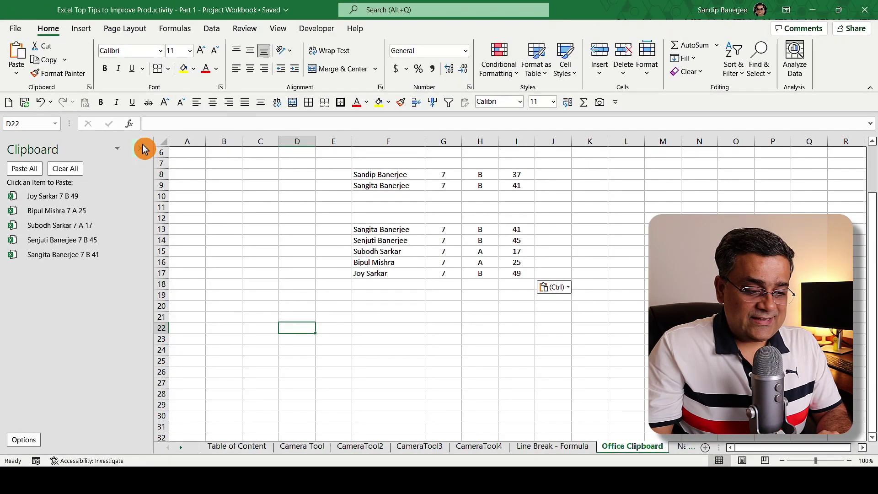
pyautogui.click(161, 100)
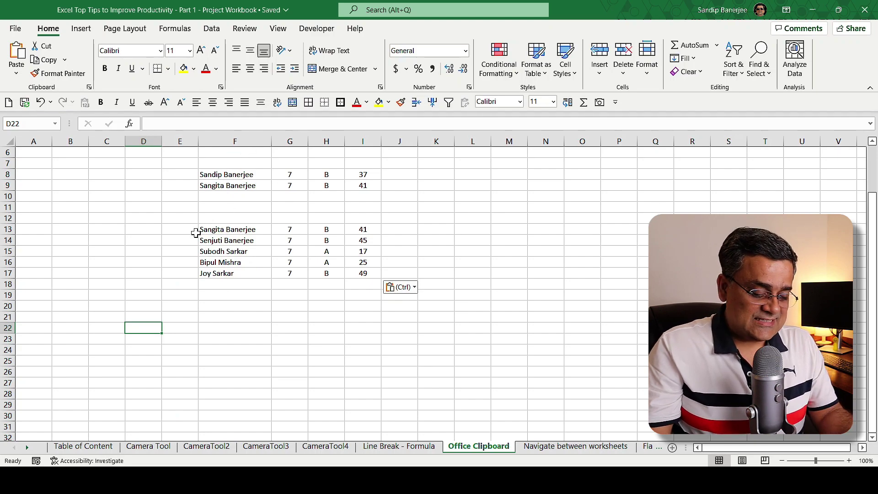
pyautogui.hotkey('ctrl', 'c')
pyautogui.hotkey('ctrl', 'c')
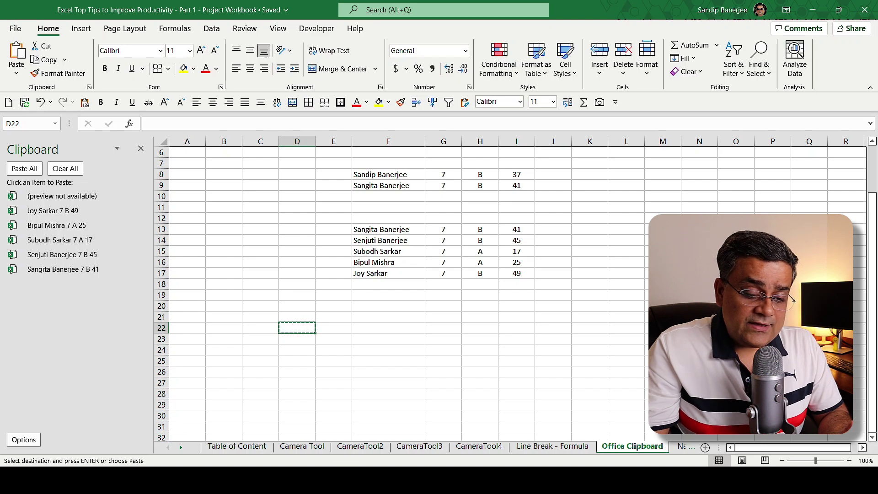
# - Launch Word from its pinned Start menu icon and create a blank Document1
pyautogui.press('super')
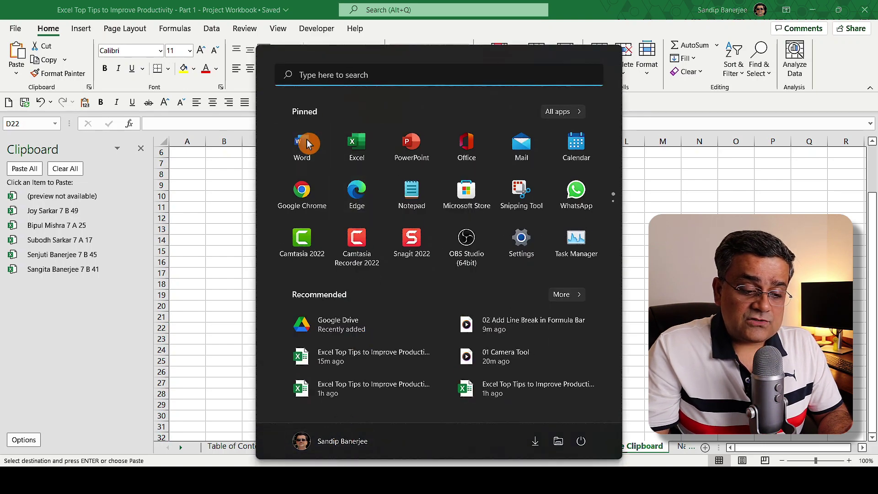
pyautogui.click(307, 145)
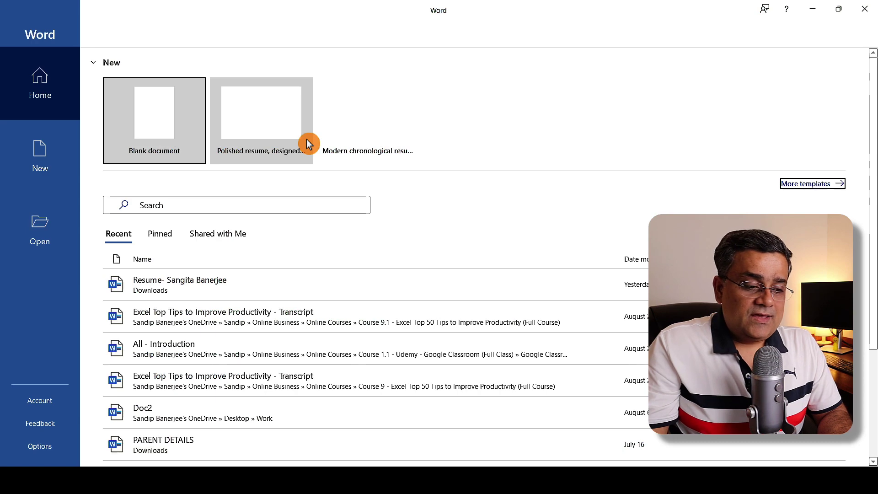
pyautogui.click(153, 113)
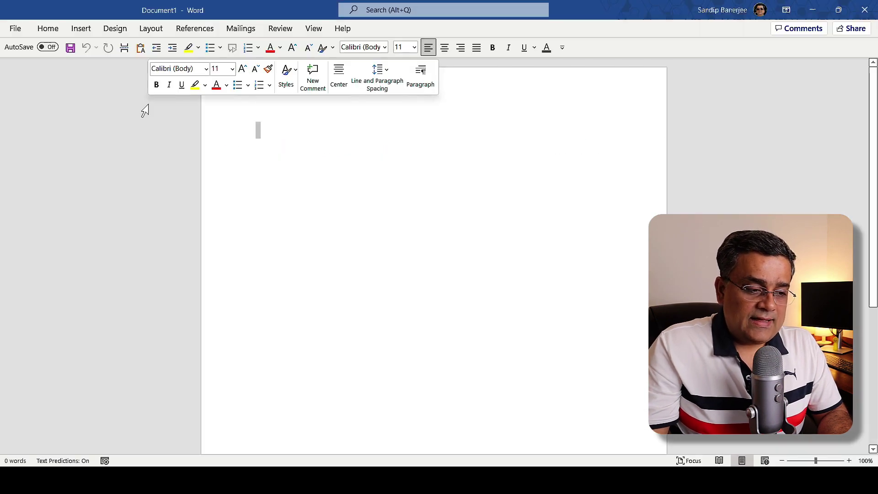
# - Open Word's Clipboard pane and paste the five student rows (rolls 41, 45, 17, 25, 49) as a table
pyautogui.click(48, 28)
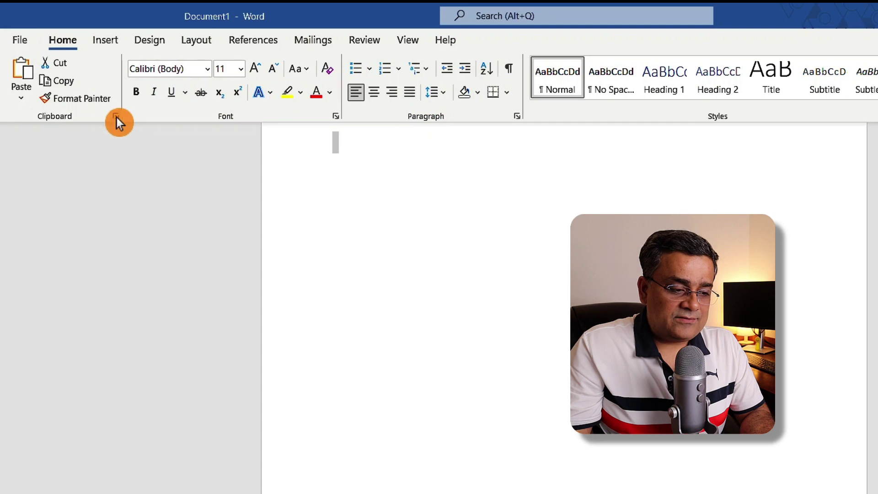
pyautogui.click(116, 117)
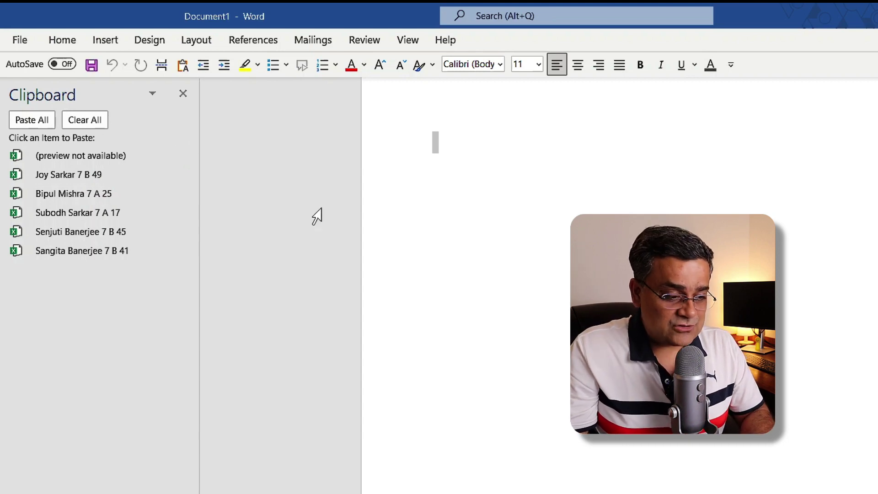
pyautogui.hotkey('ctrl', 'v')
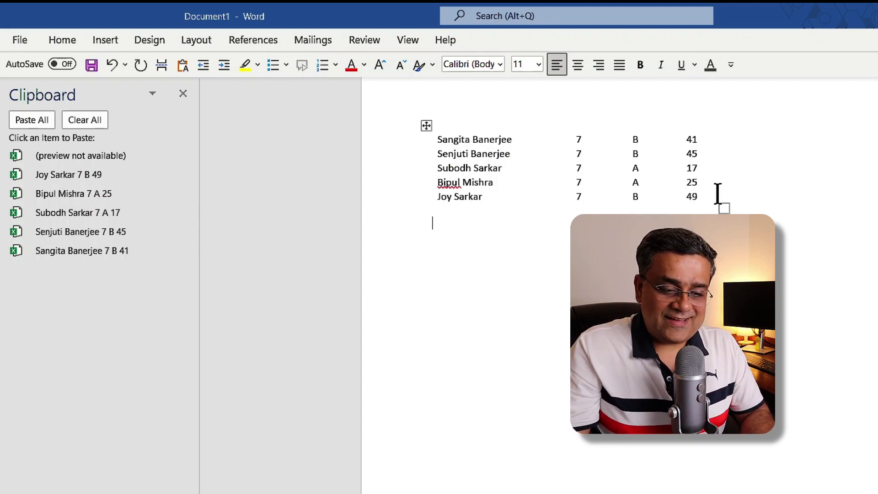